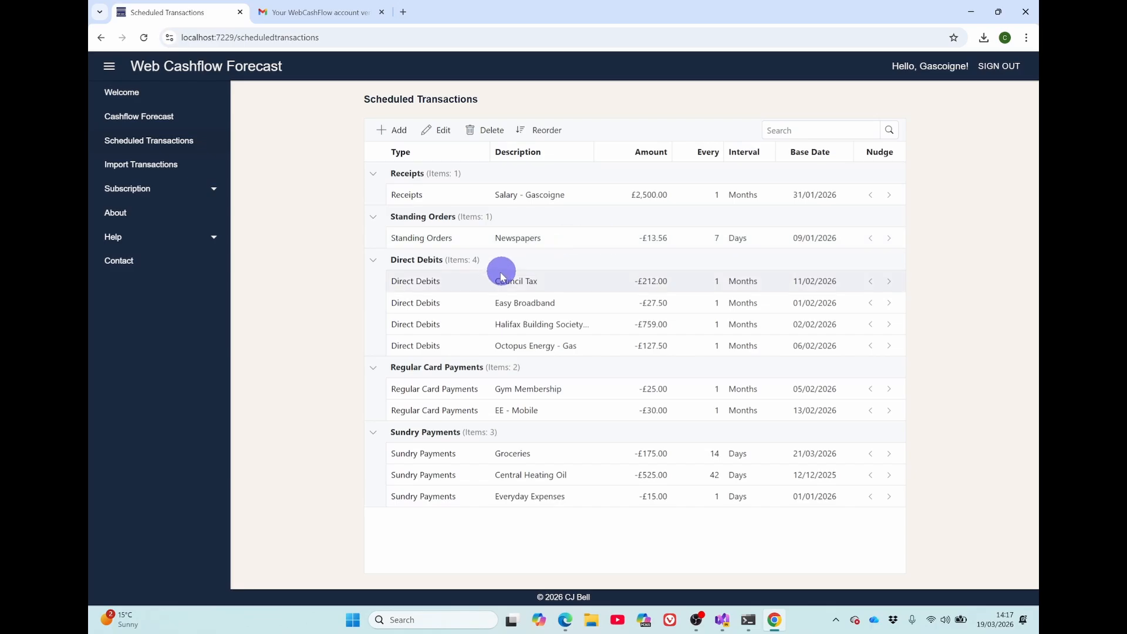
Set the Council Tax direct debit's amount to £244 and save the scheduled transaction
click(483, 286)
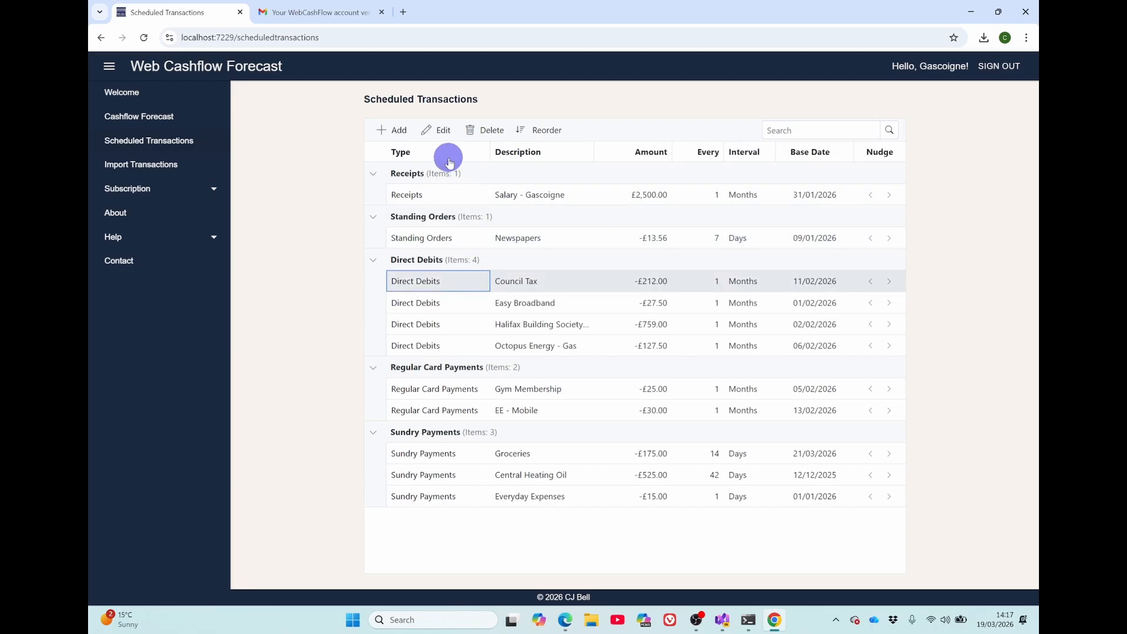
click(436, 131)
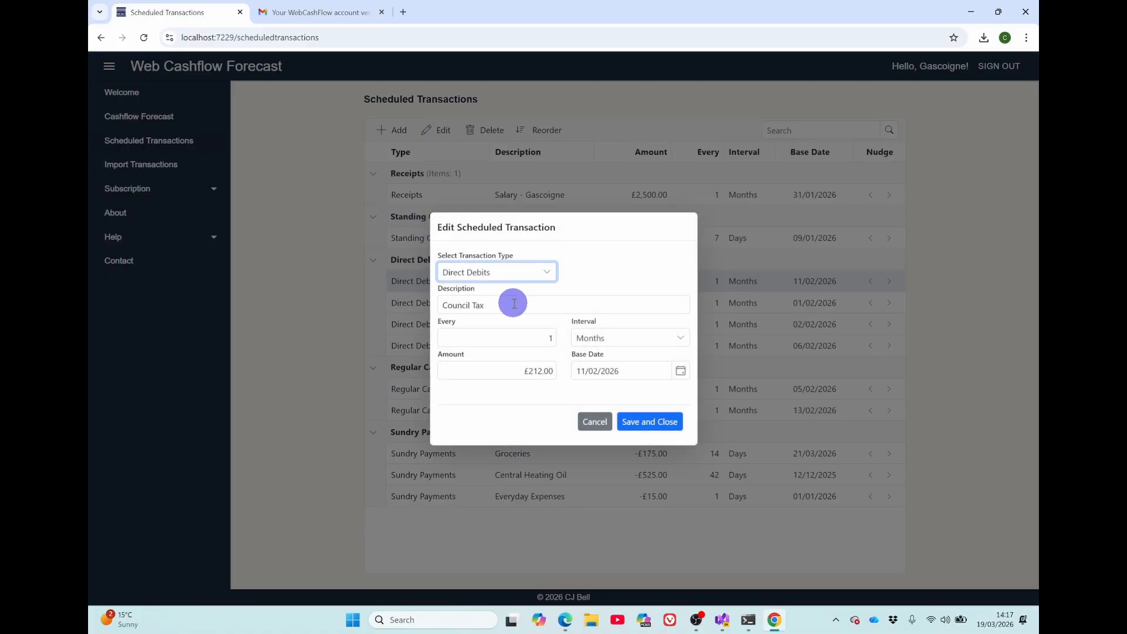
click(515, 369)
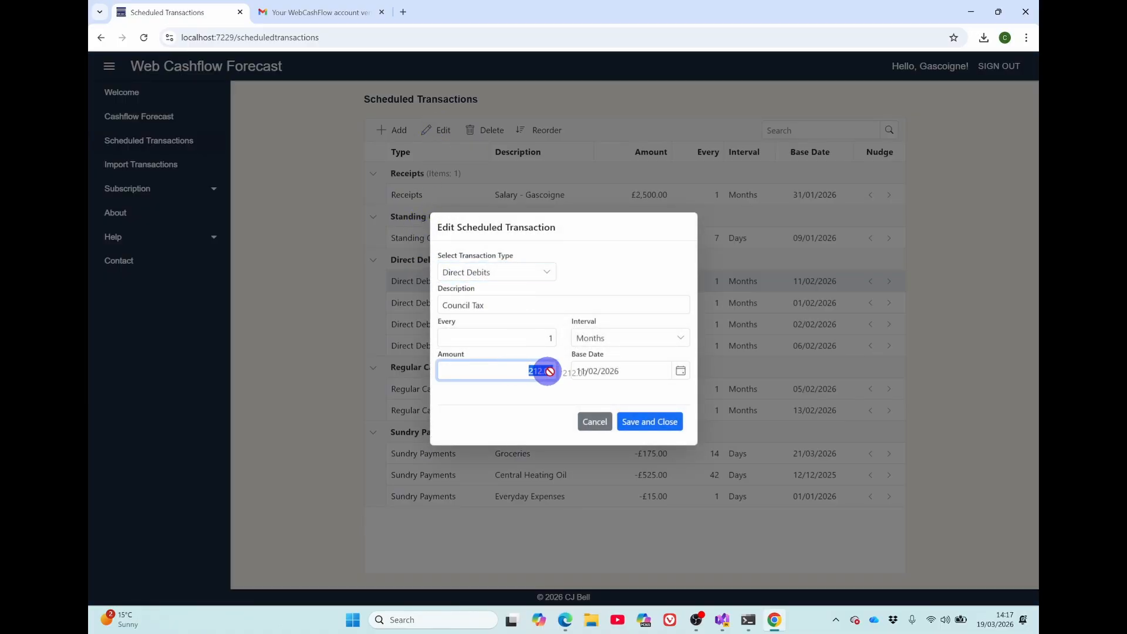
text(244)
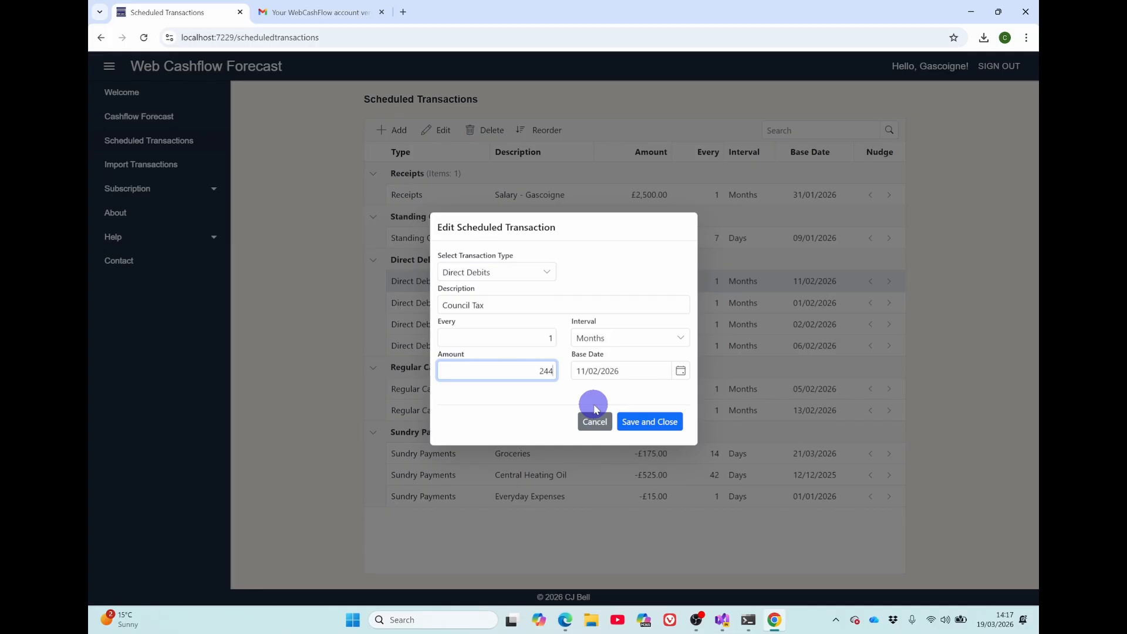
click(649, 421)
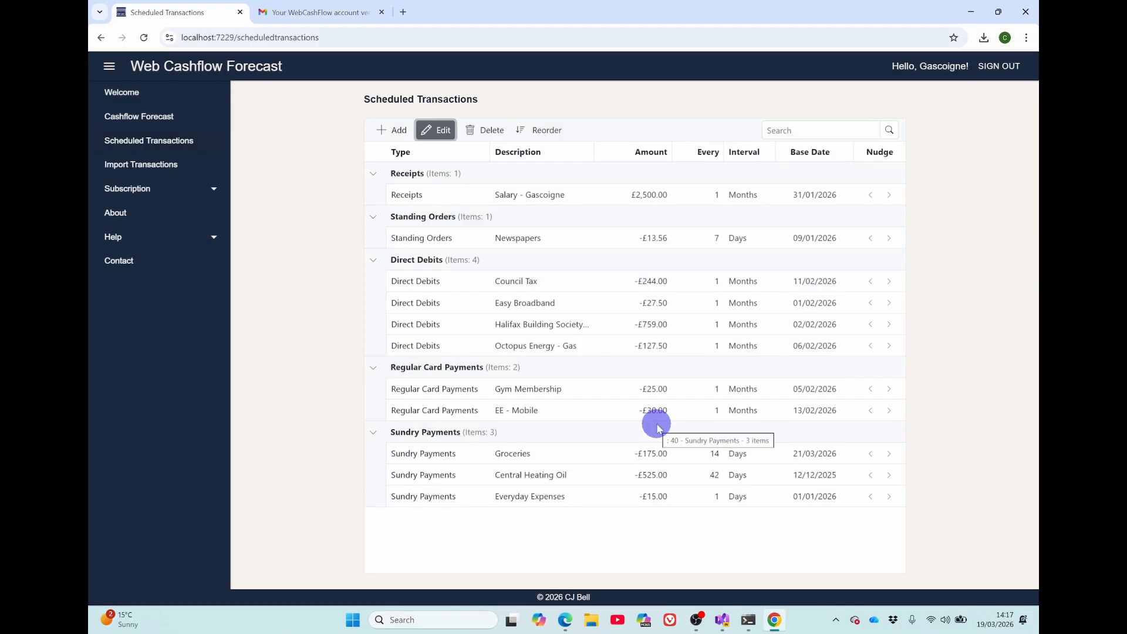
Delete the EE - Mobile transaction from the Regular Card Payments
click(546, 411)
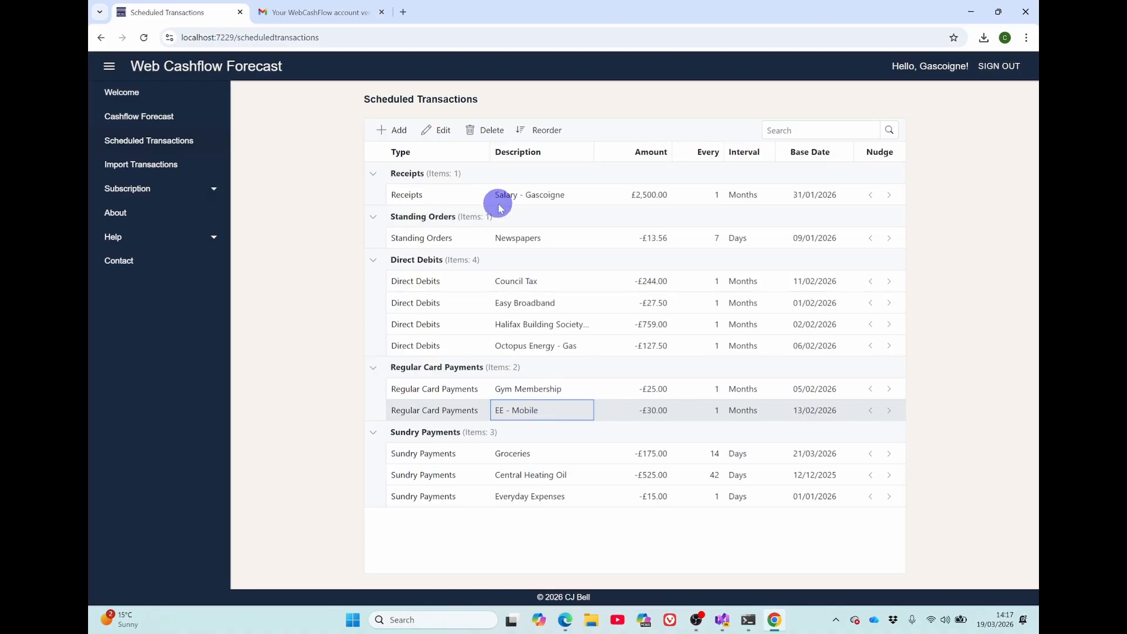
click(478, 132)
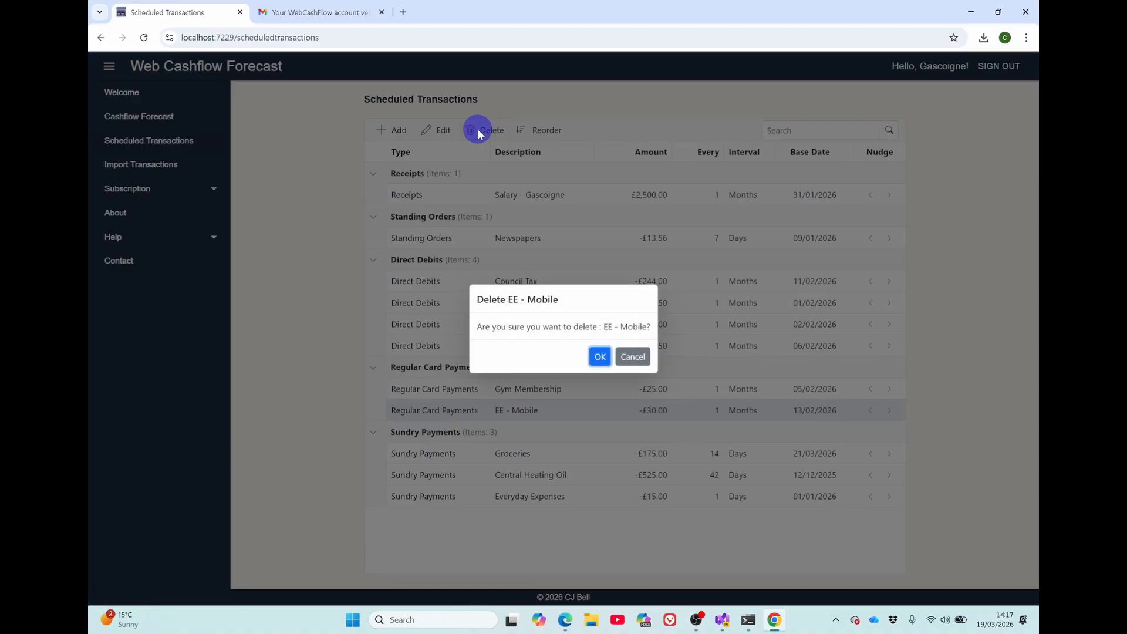
click(599, 358)
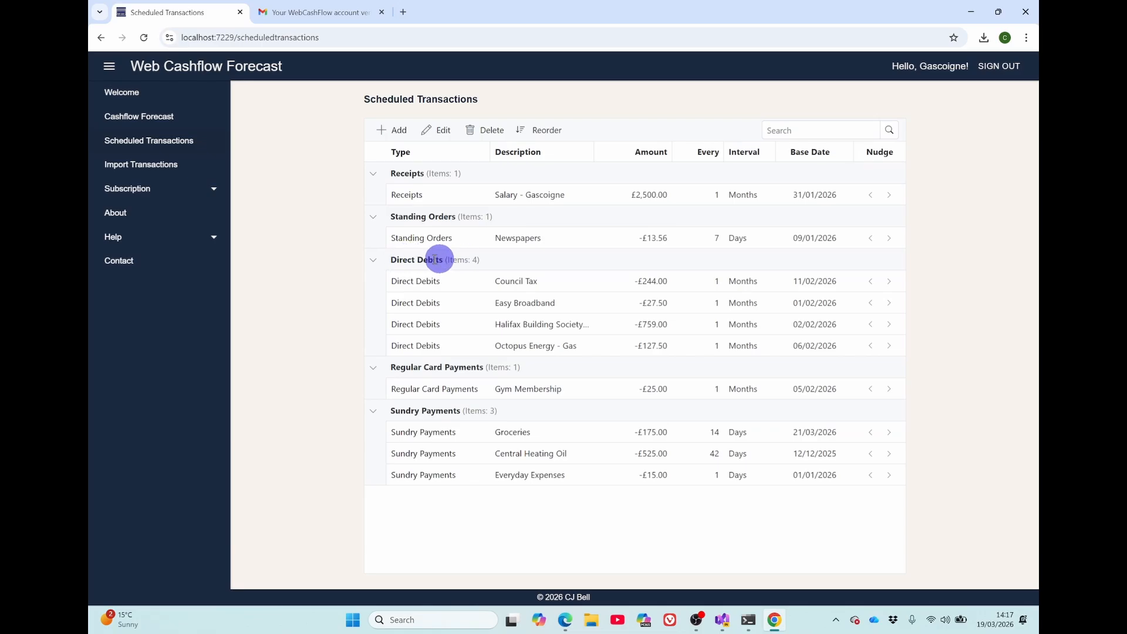
Open the Direct Debits transaction type for reordering
click(545, 132)
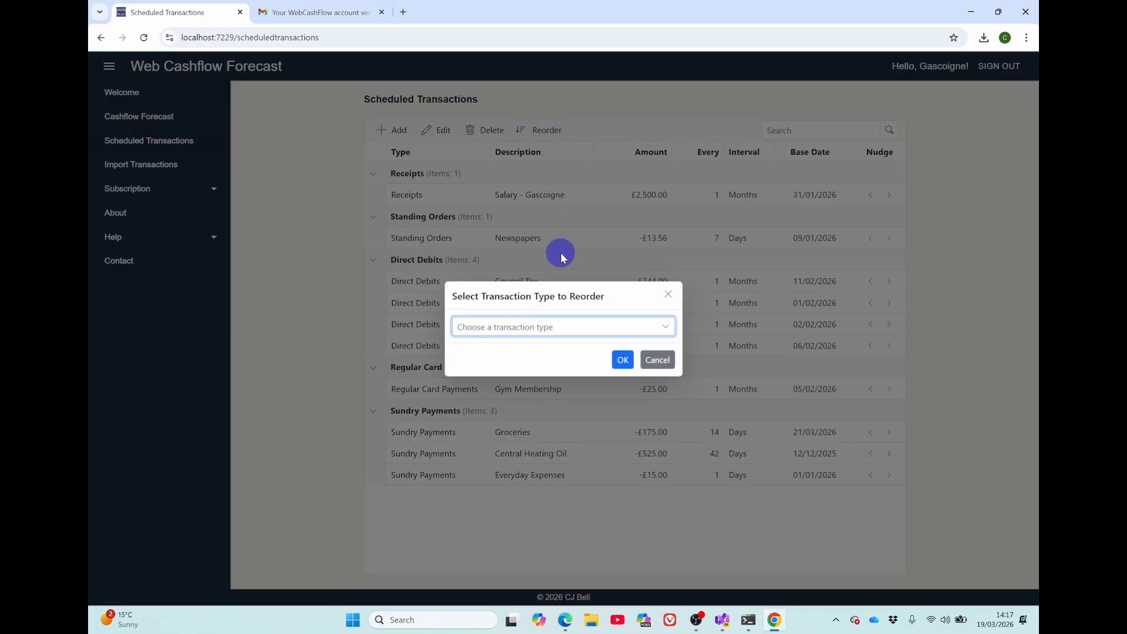
click(592, 329)
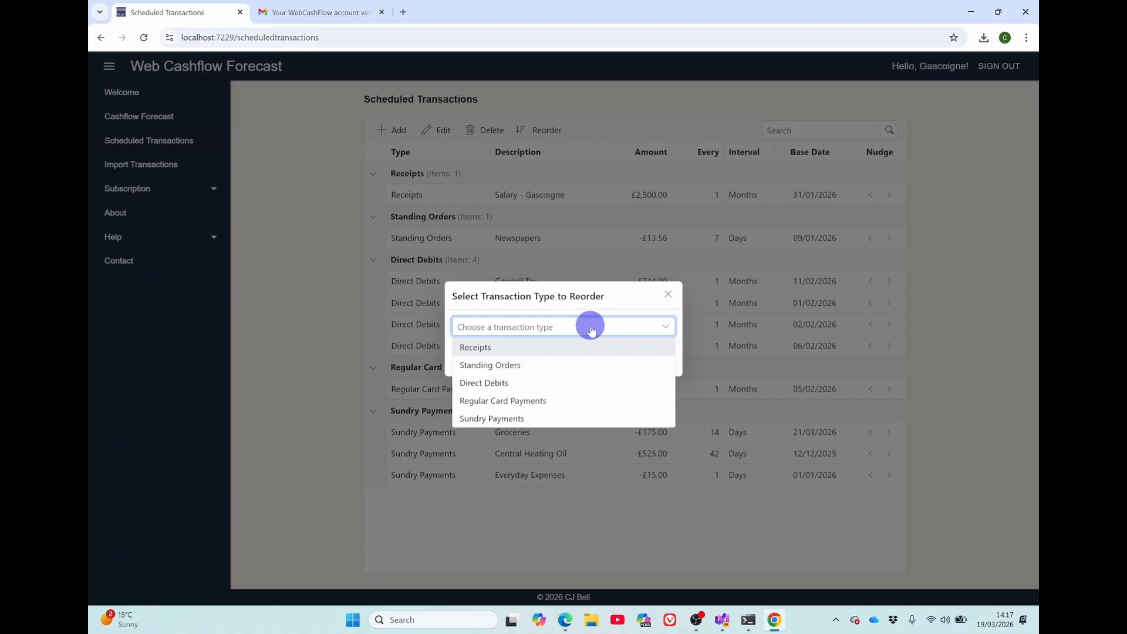
click(515, 384)
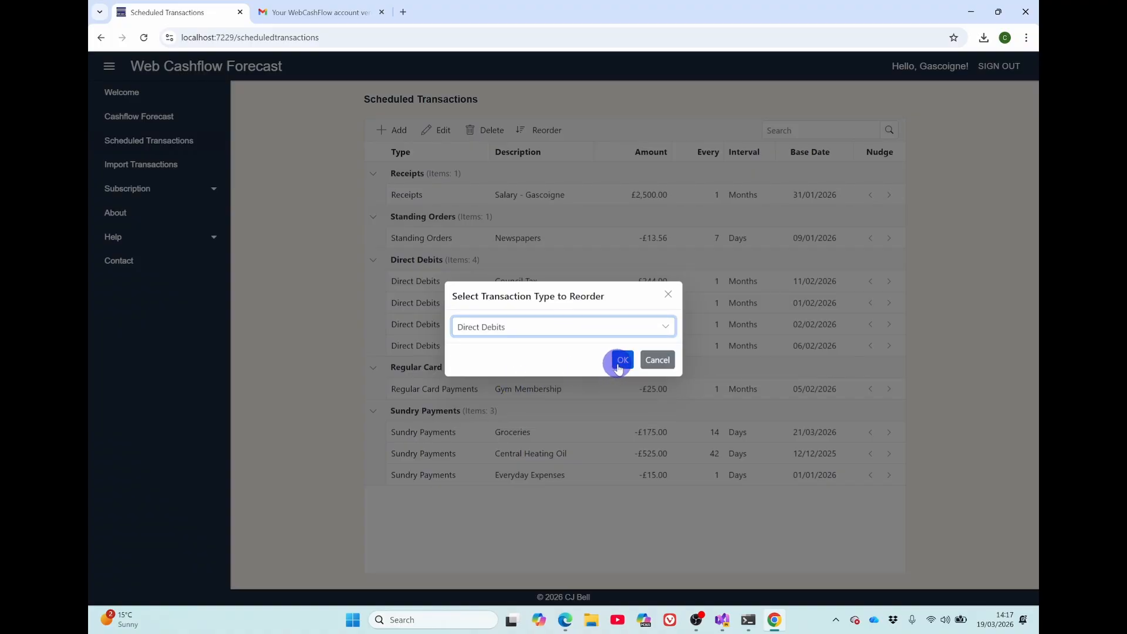
click(621, 360)
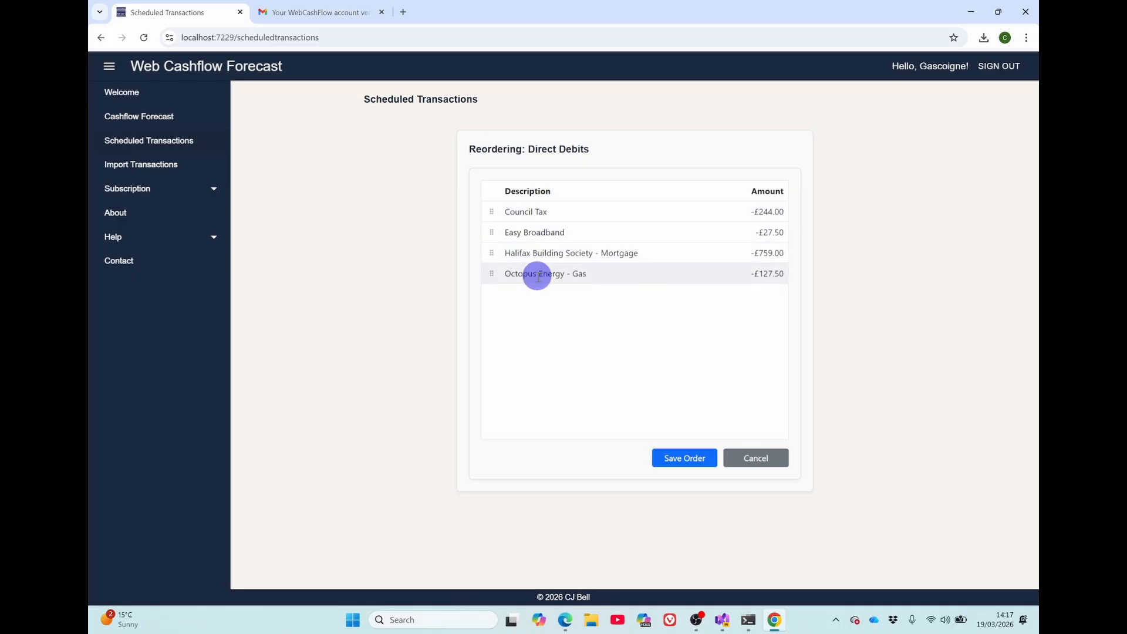
Sort the direct debits by description in both directions, then by amount with the smallest payment first
click(541, 193)
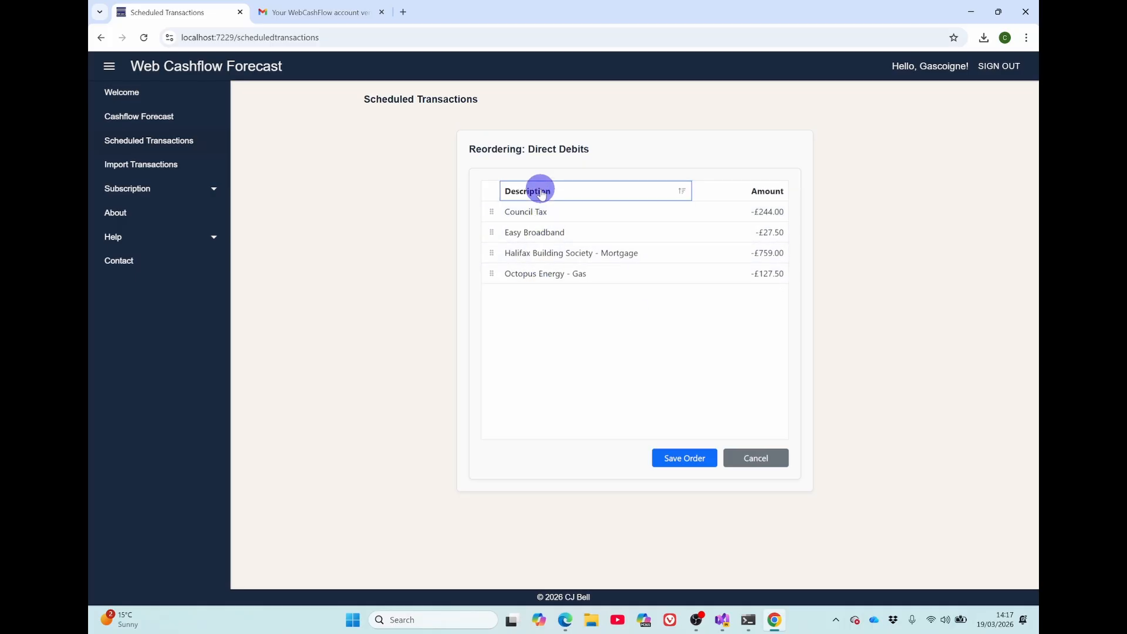
click(541, 193)
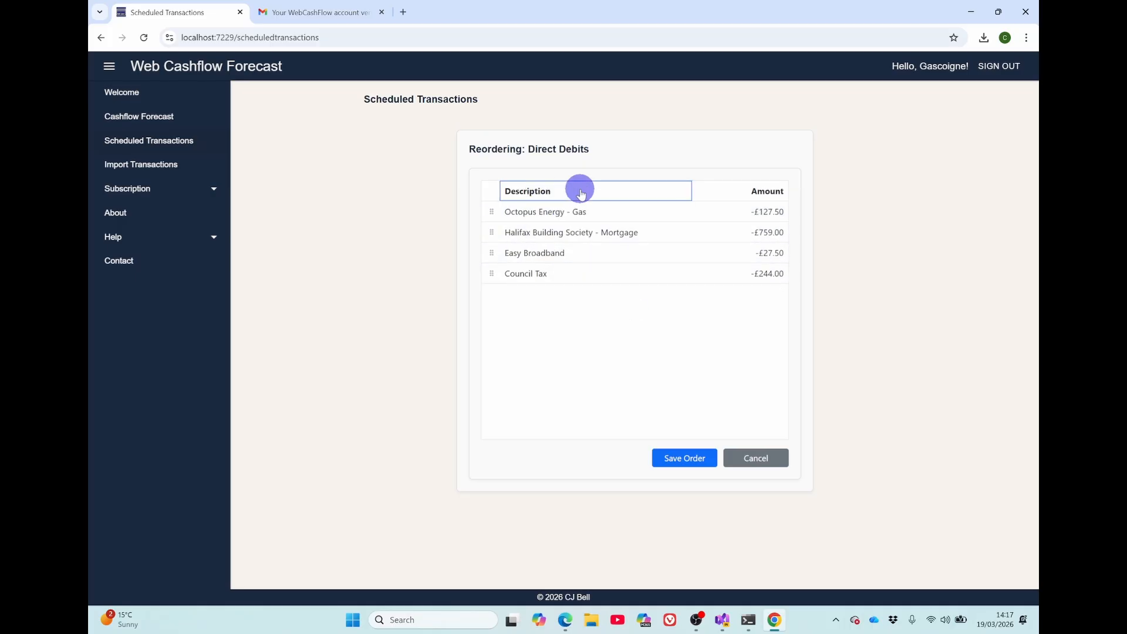
click(769, 195)
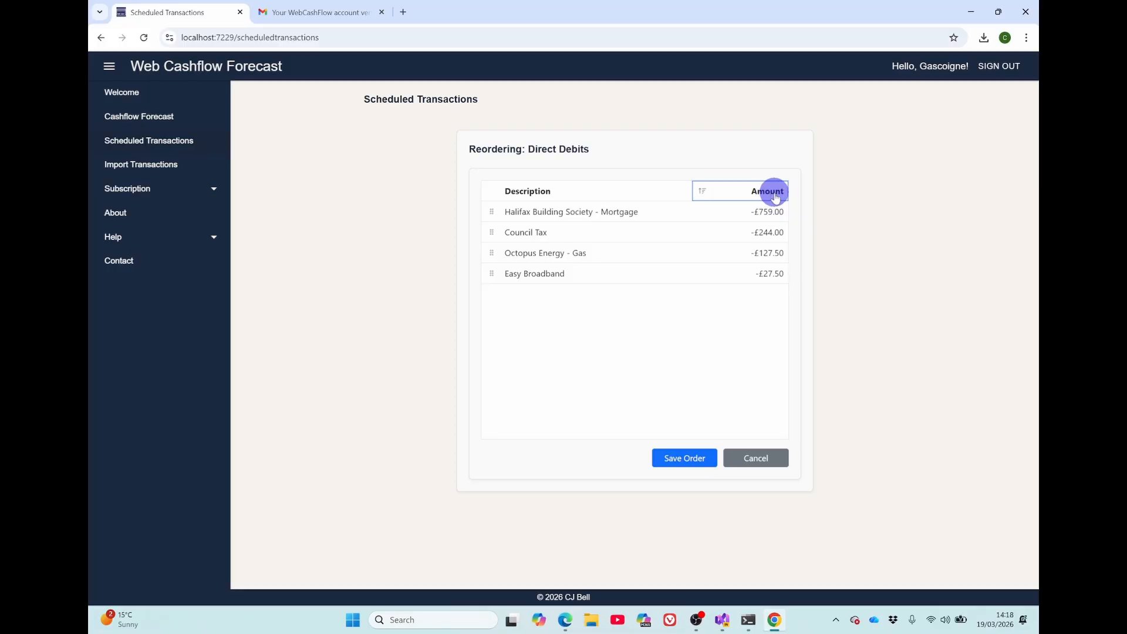
click(773, 197)
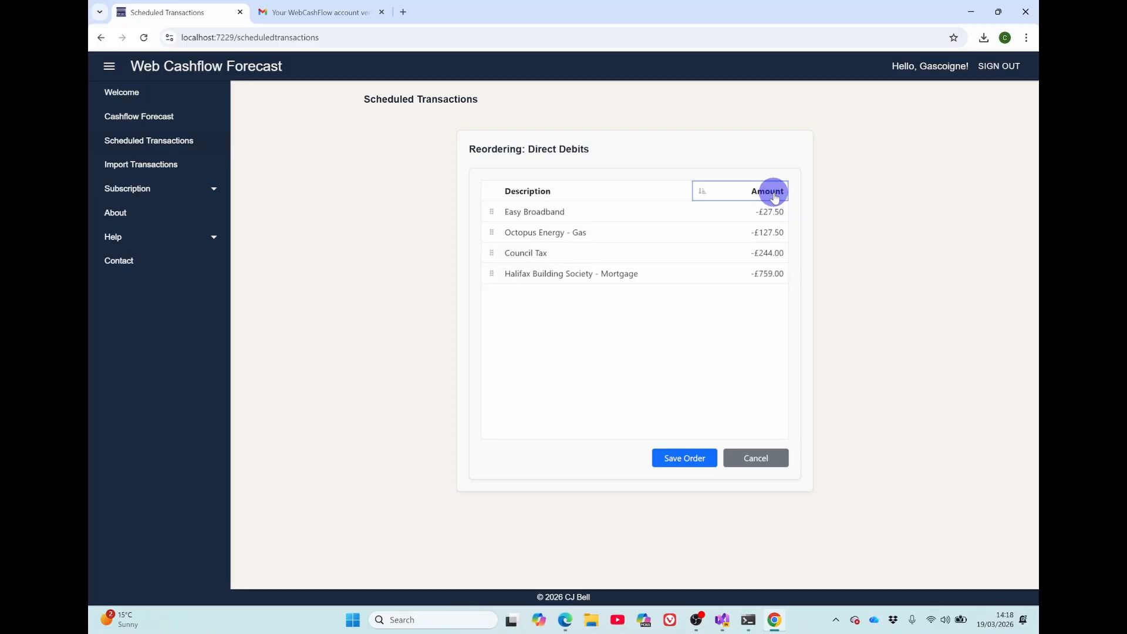
Arrange the direct debits as Easy Broadband, Council Tax, Halifax Building Society - Mortgage, Octopus Energy - Gas, and save the order
drag(493, 247, 540, 222)
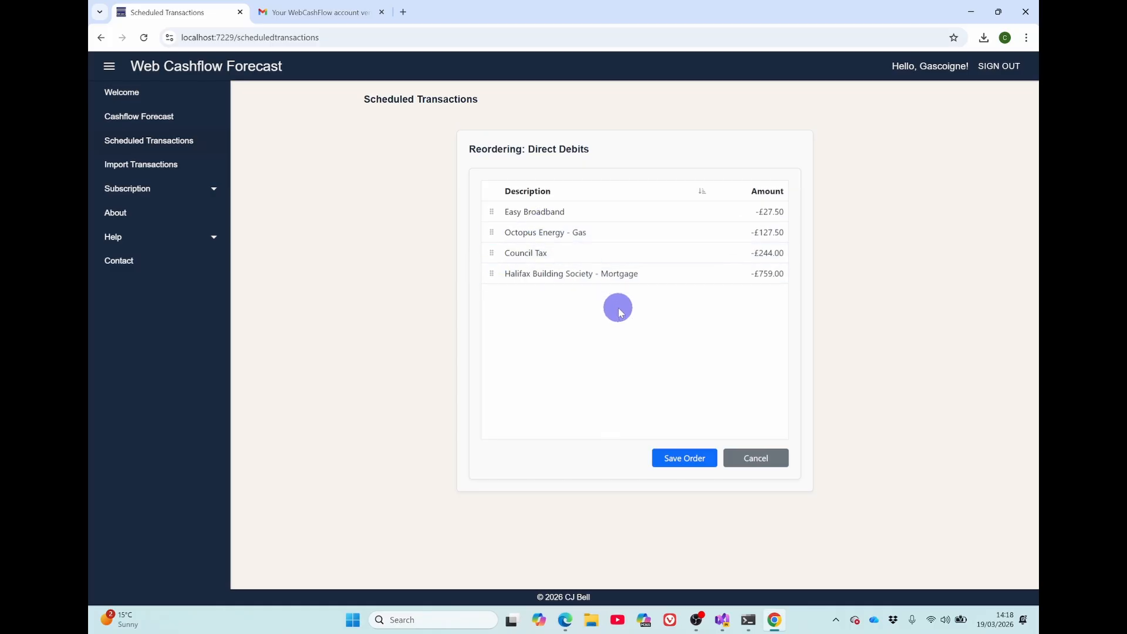
click(684, 457)
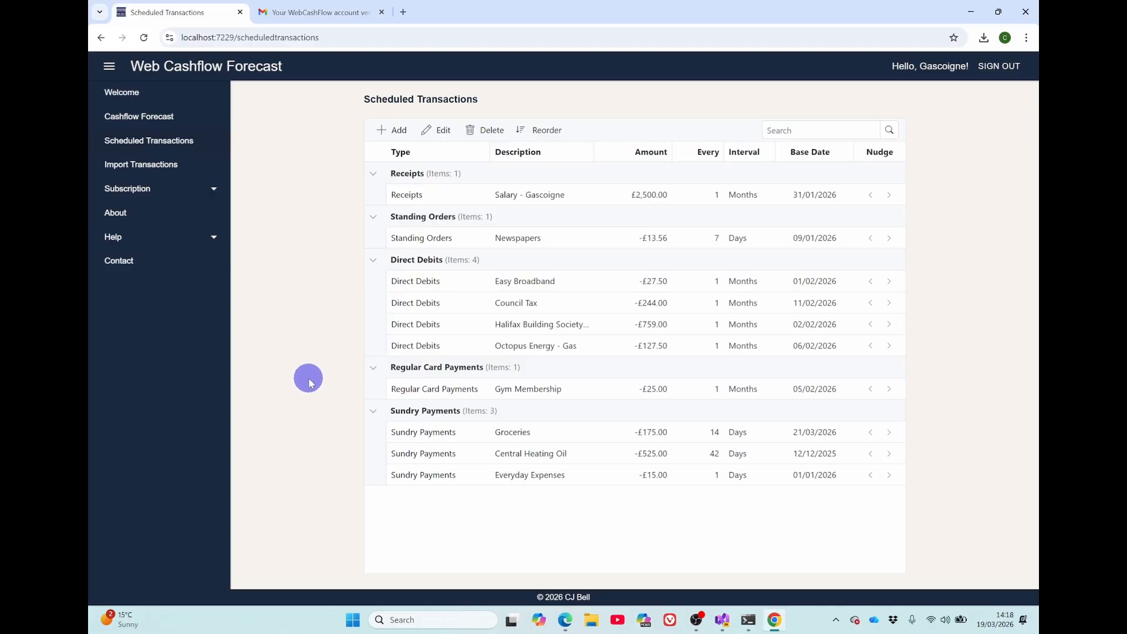
Collapse the Direct Debits, Regular Card Payments and Standing Orders groups, then expand Direct Debits again
click(372, 259)
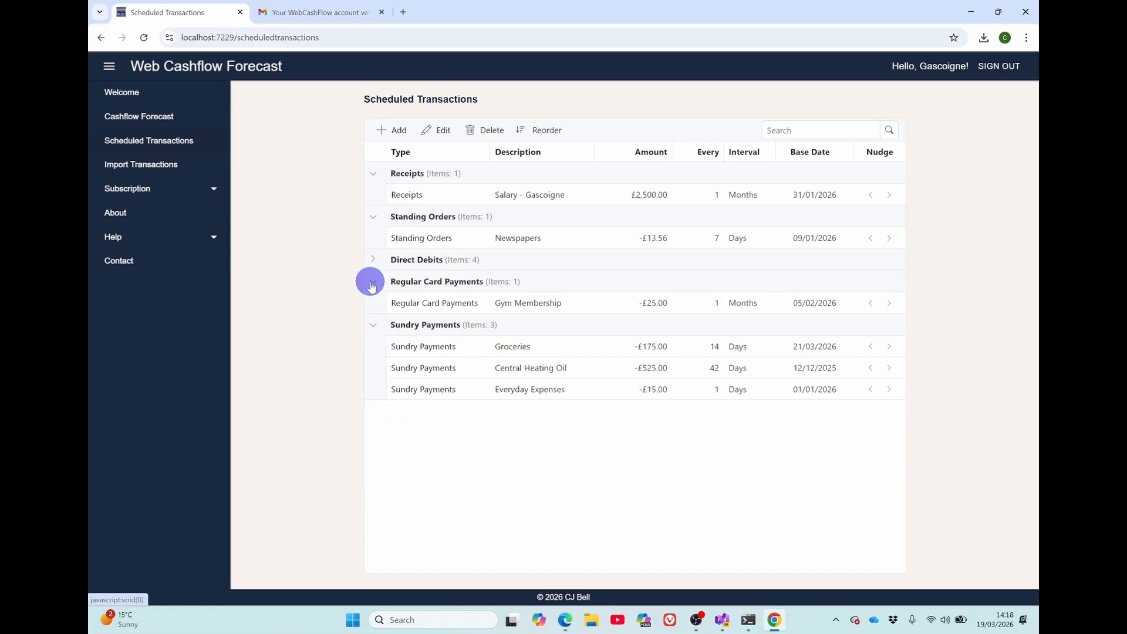
click(372, 283)
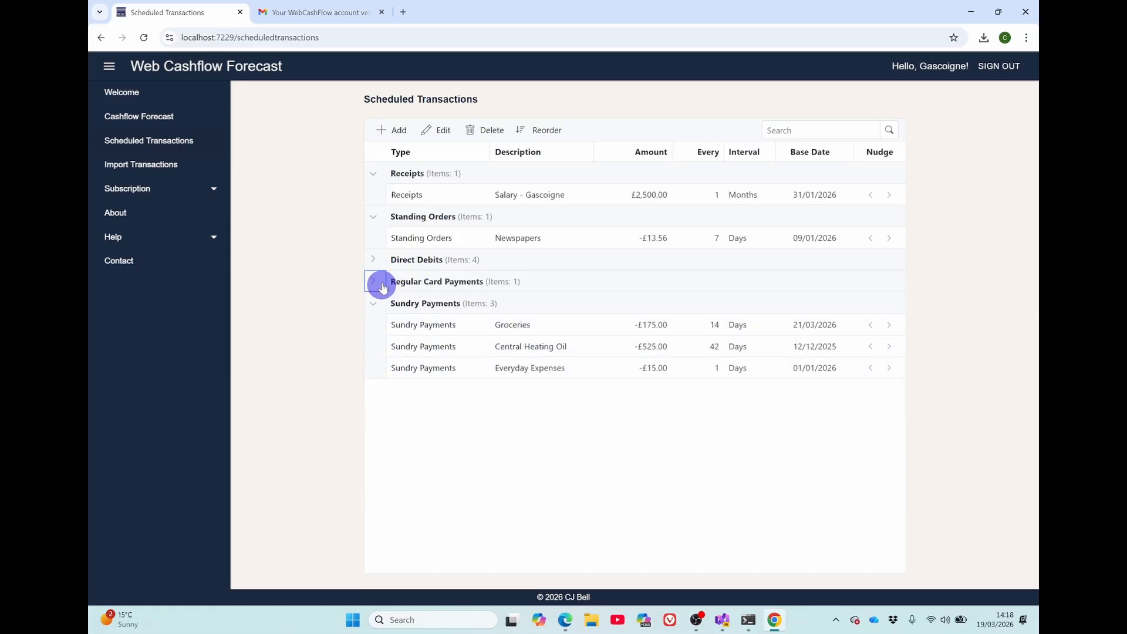
click(373, 216)
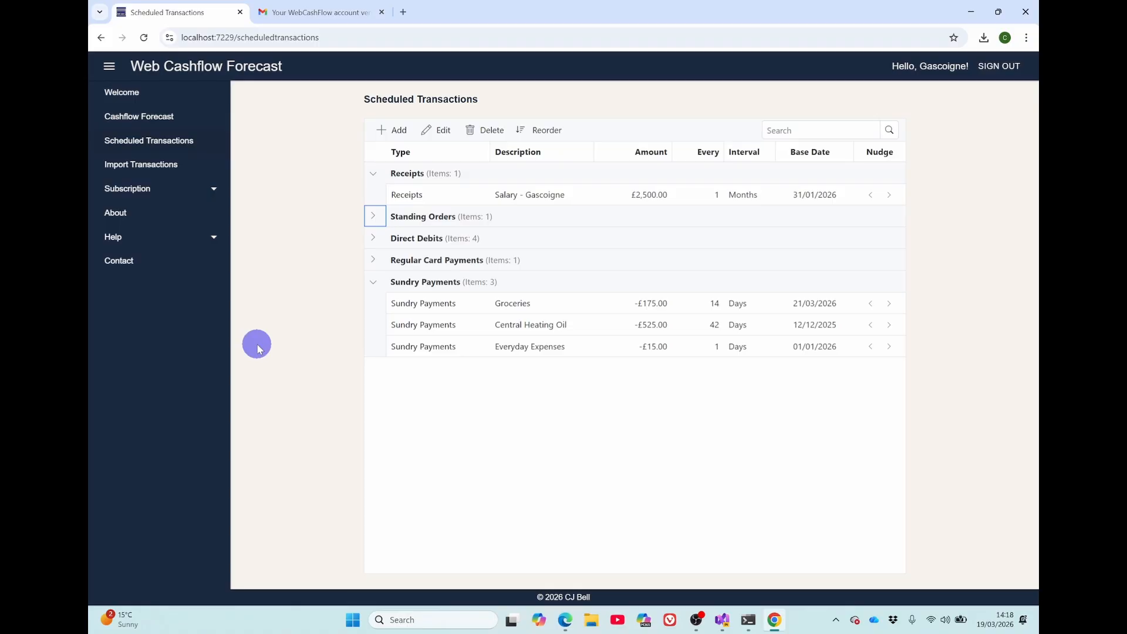
click(372, 239)
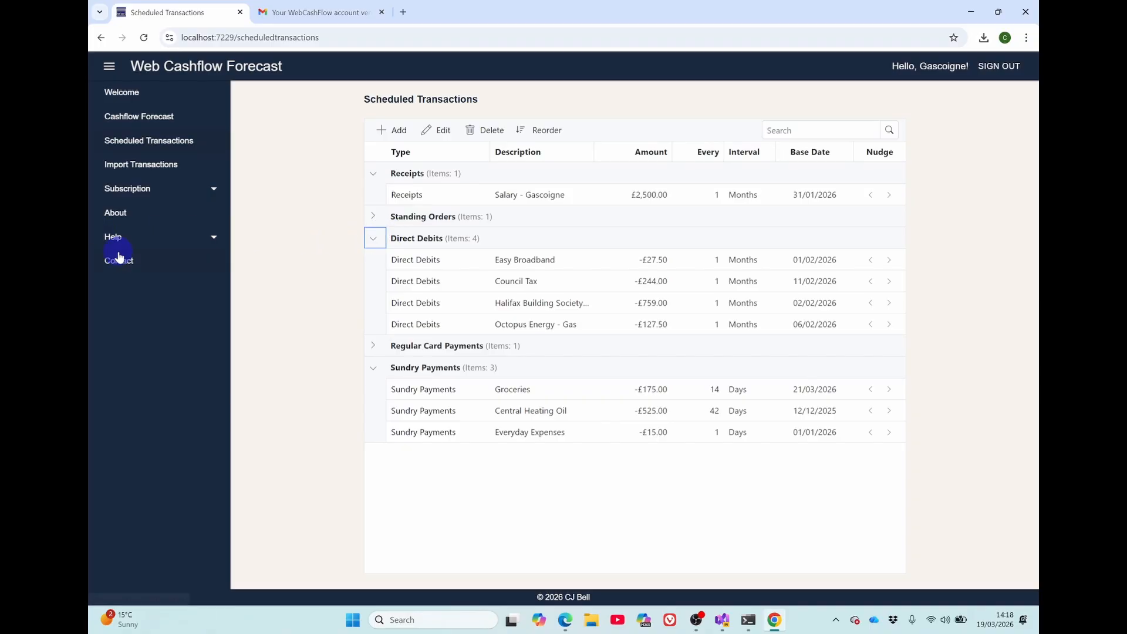
Search the scheduled transactions for "oun", then clear the search
click(817, 129)
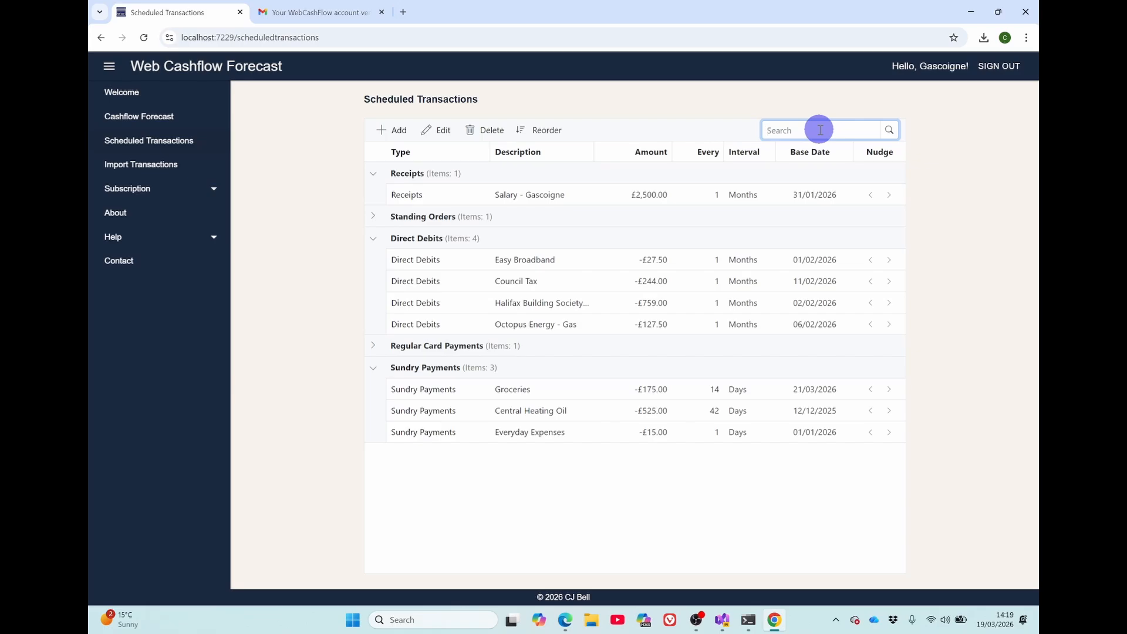
text(oun)
click(887, 130)
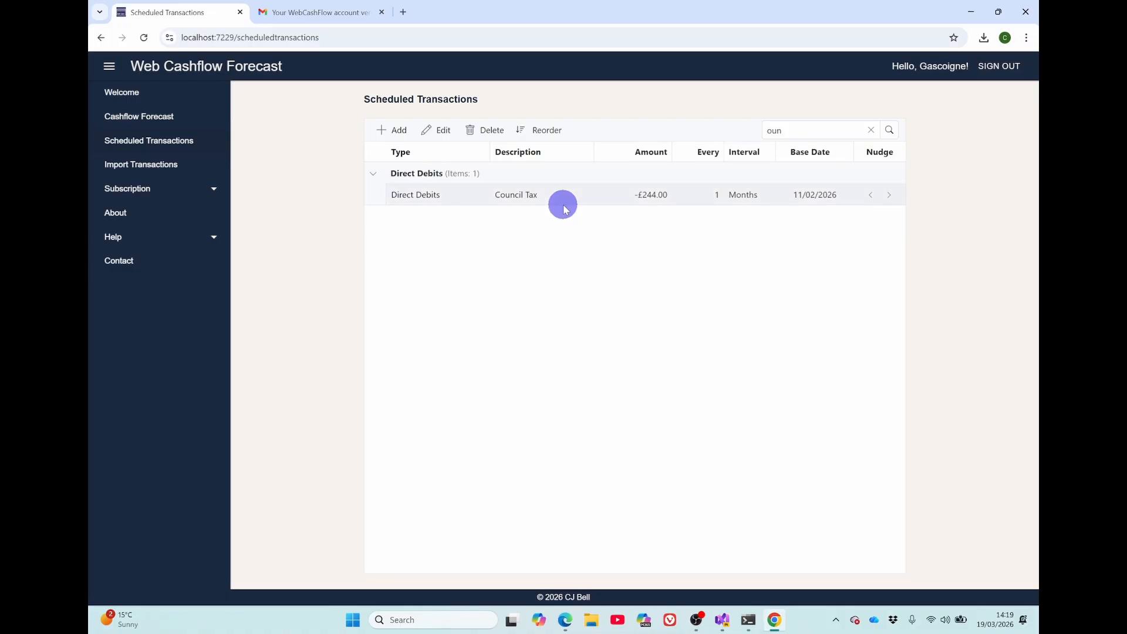
click(871, 129)
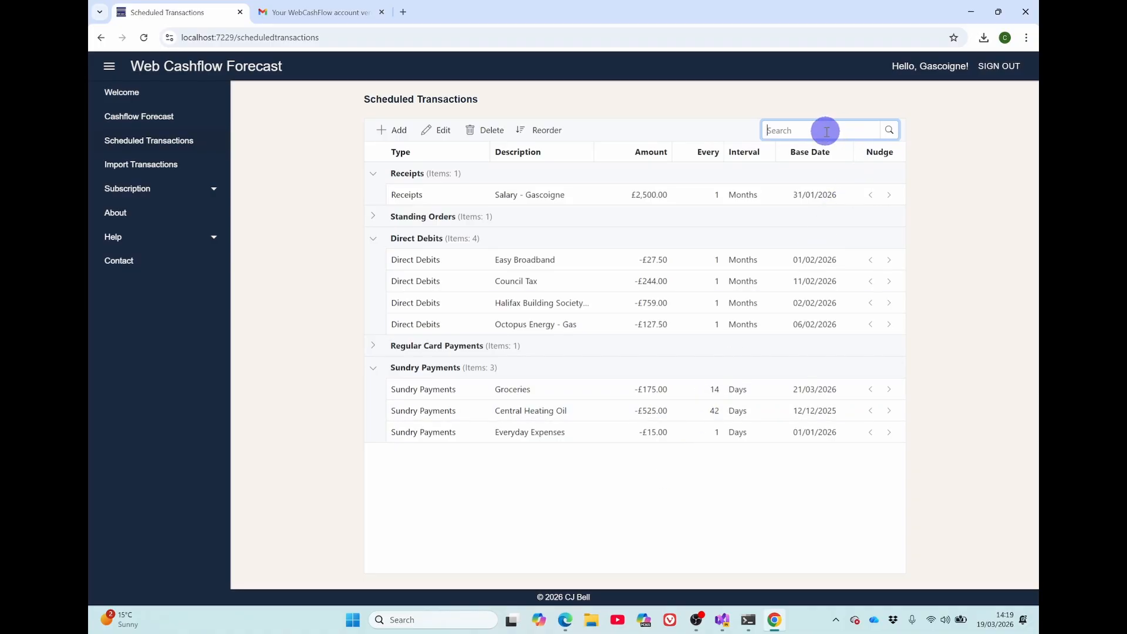
Search the scheduled transactions for the amount 5.00, then clear the search
text(5.00)
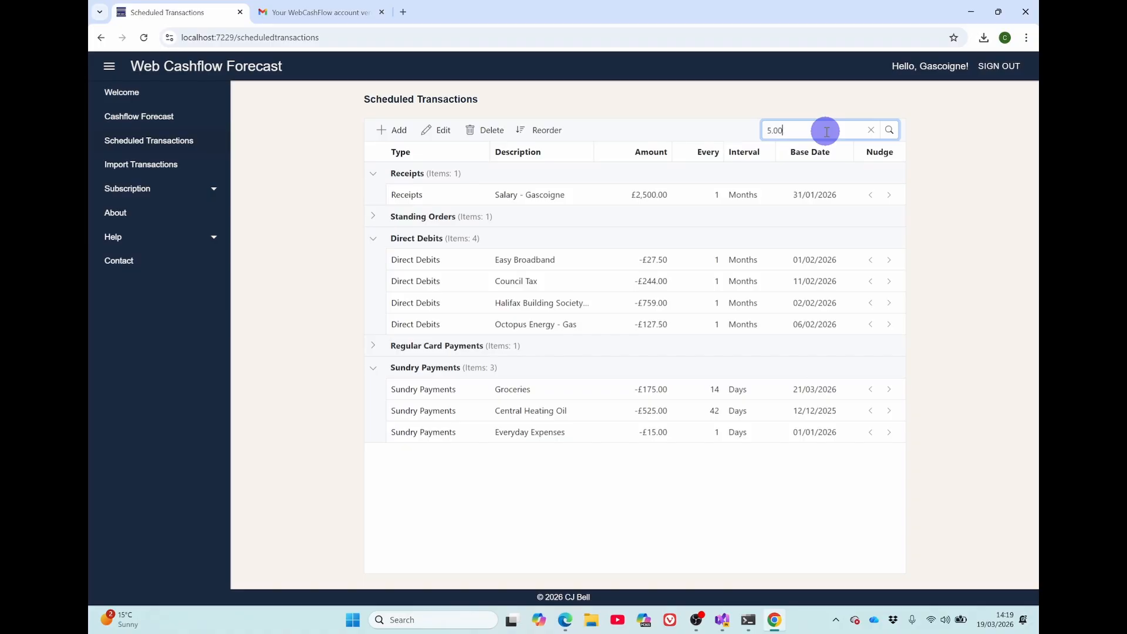
double_click(779, 137)
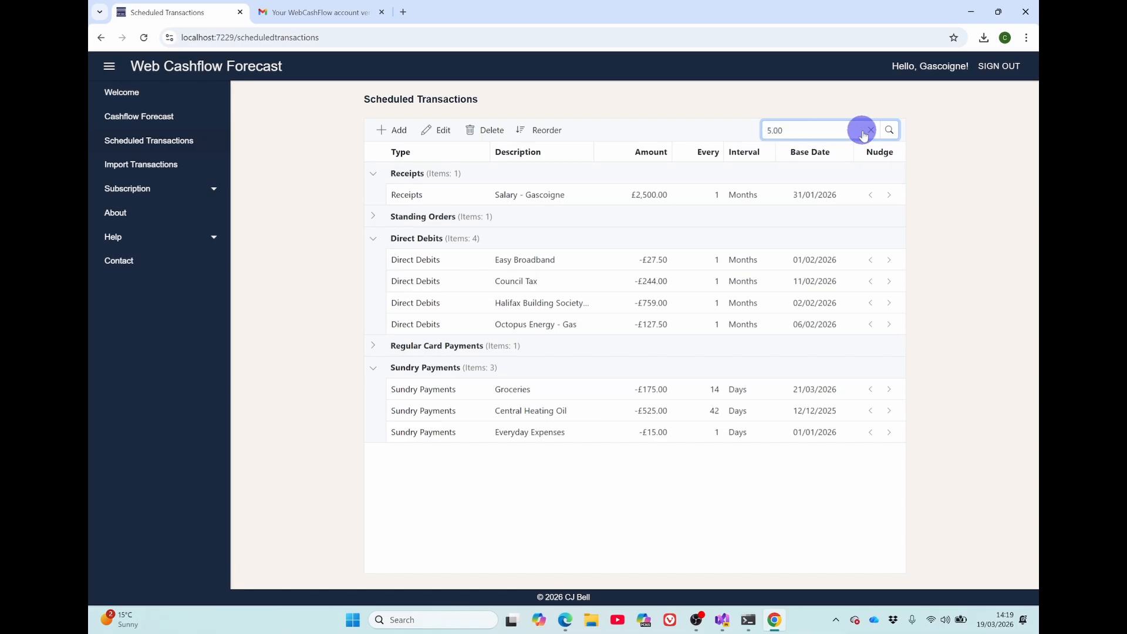
click(889, 130)
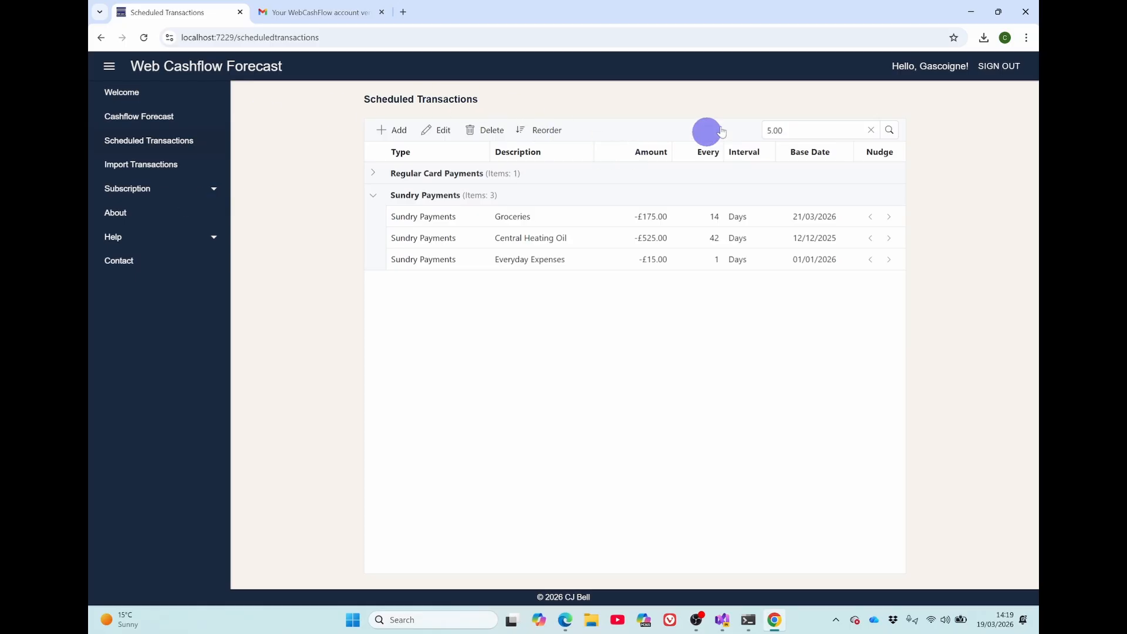
click(868, 125)
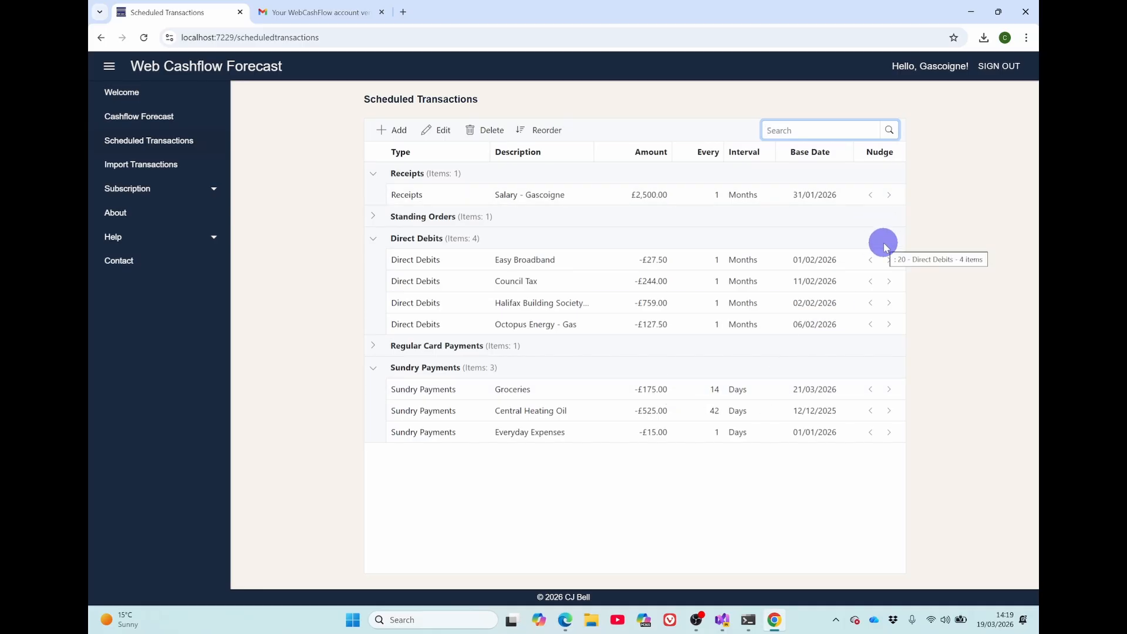
Generate the cashflow forecast with an opening balance of 806.35 over 62 days
click(151, 117)
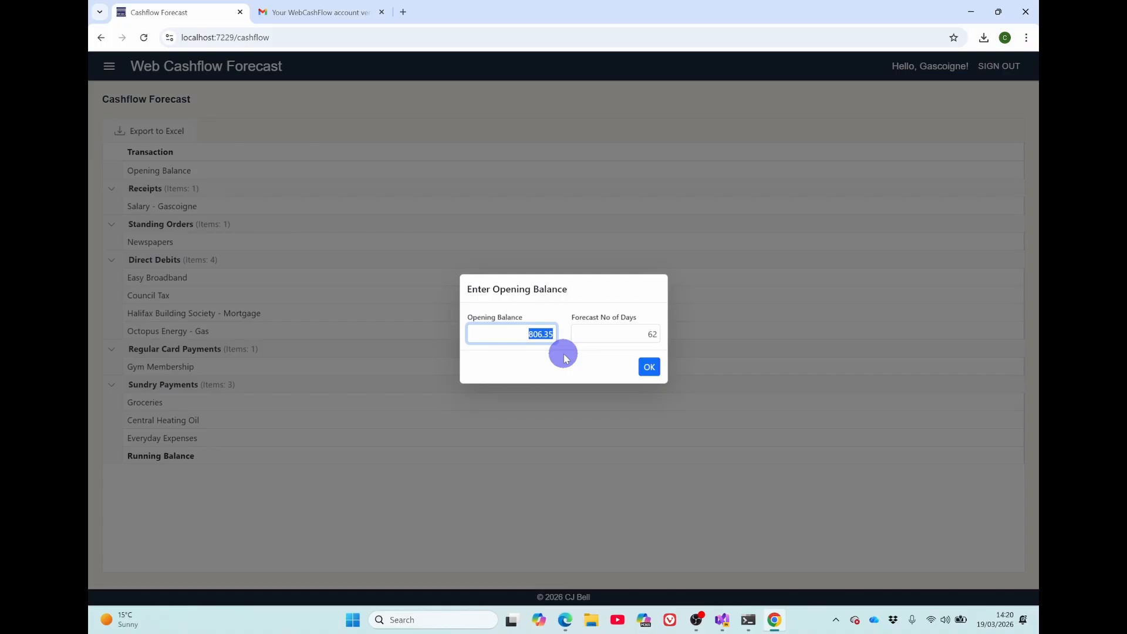
click(649, 368)
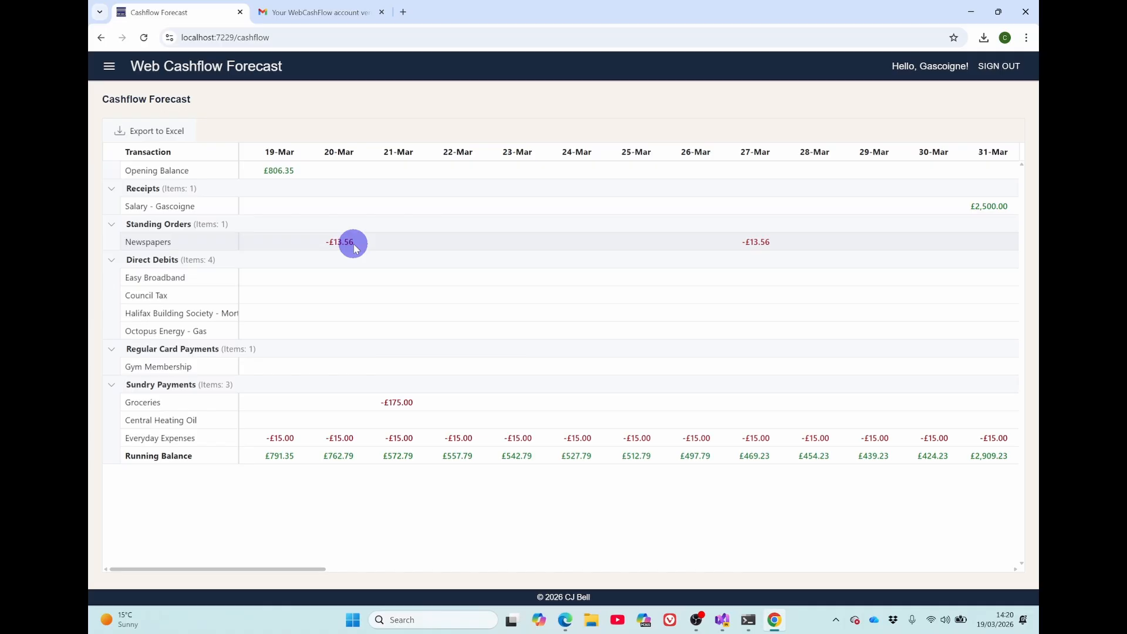
Return to the scheduled transactions and nudge the Newspapers standing order's base date back to 07/01/2026
click(110, 66)
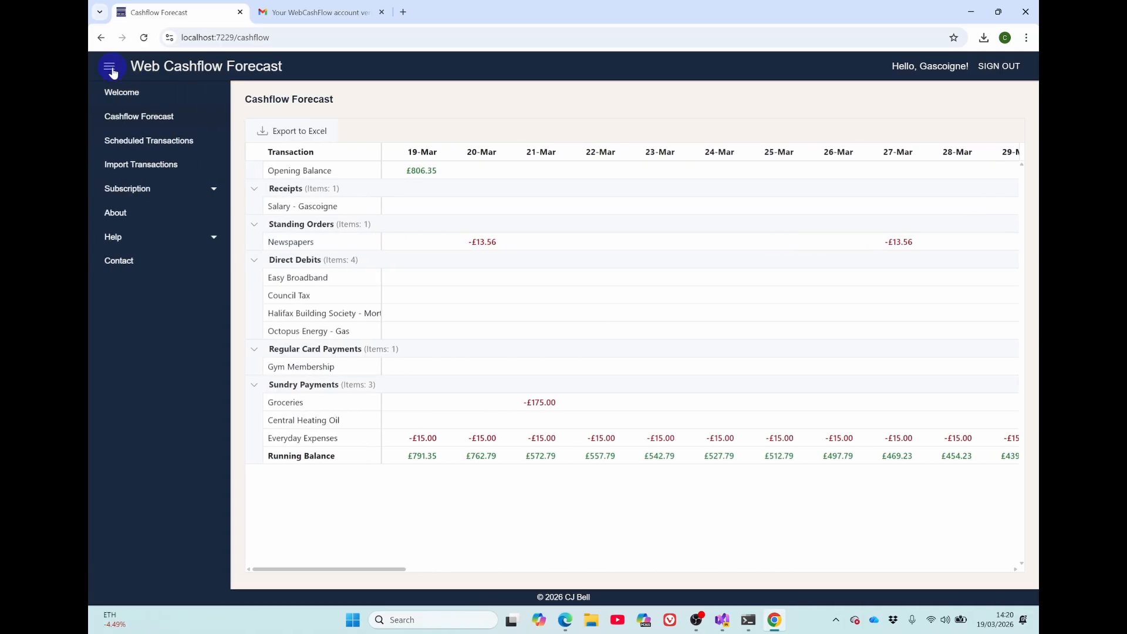
click(141, 144)
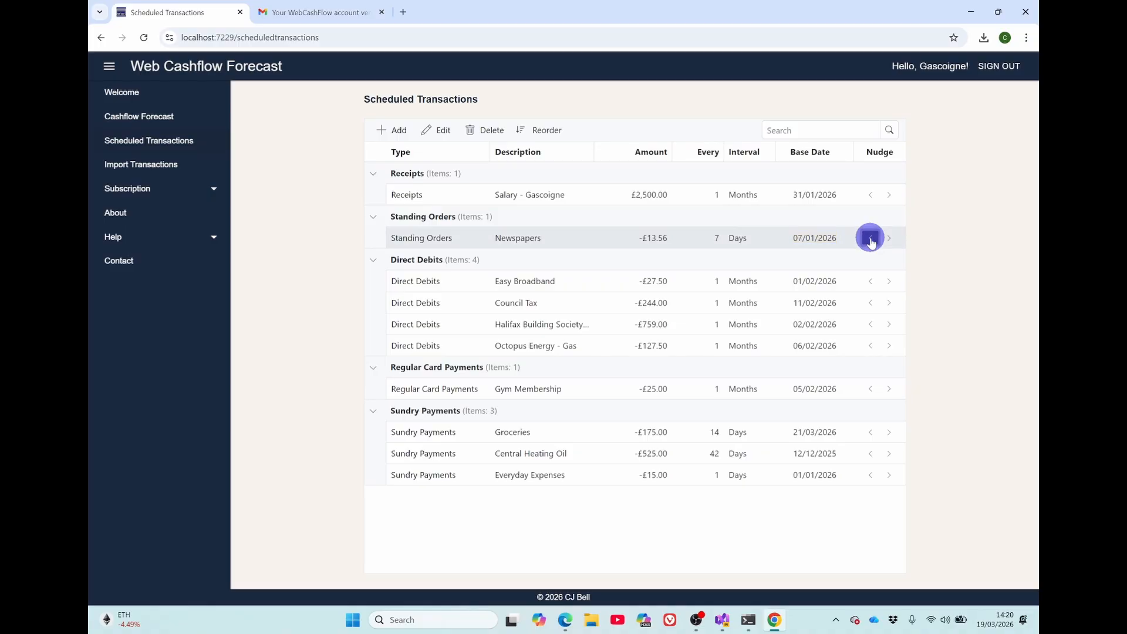
Regenerate the 62-day cashflow forecast from the 806.35 opening balance to check the rescheduled Newspapers payments
click(149, 119)
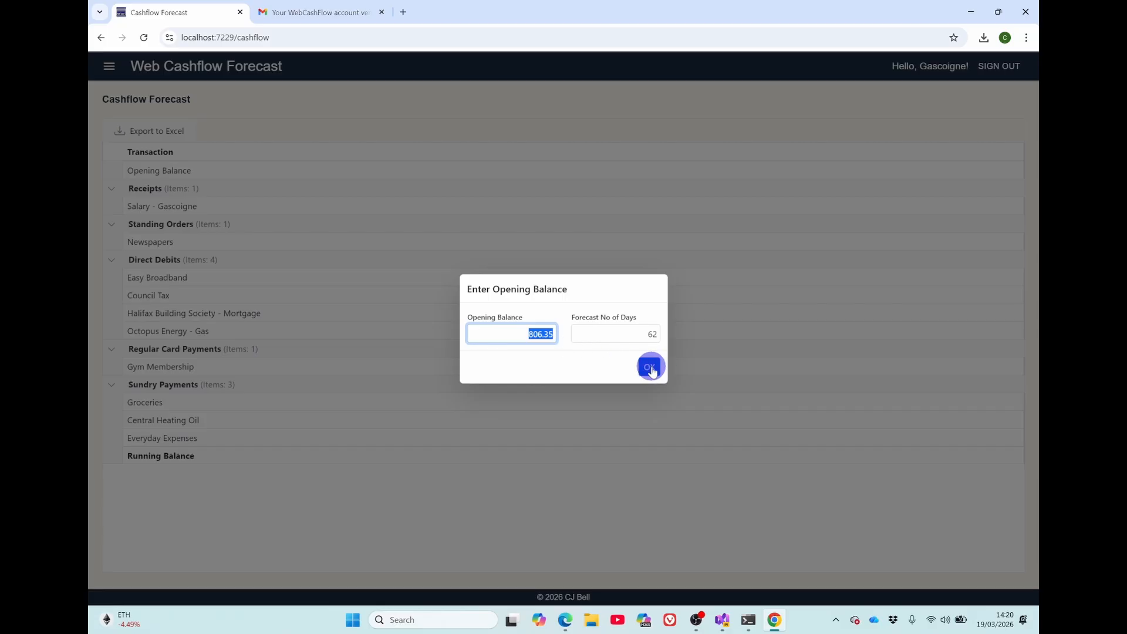
click(649, 367)
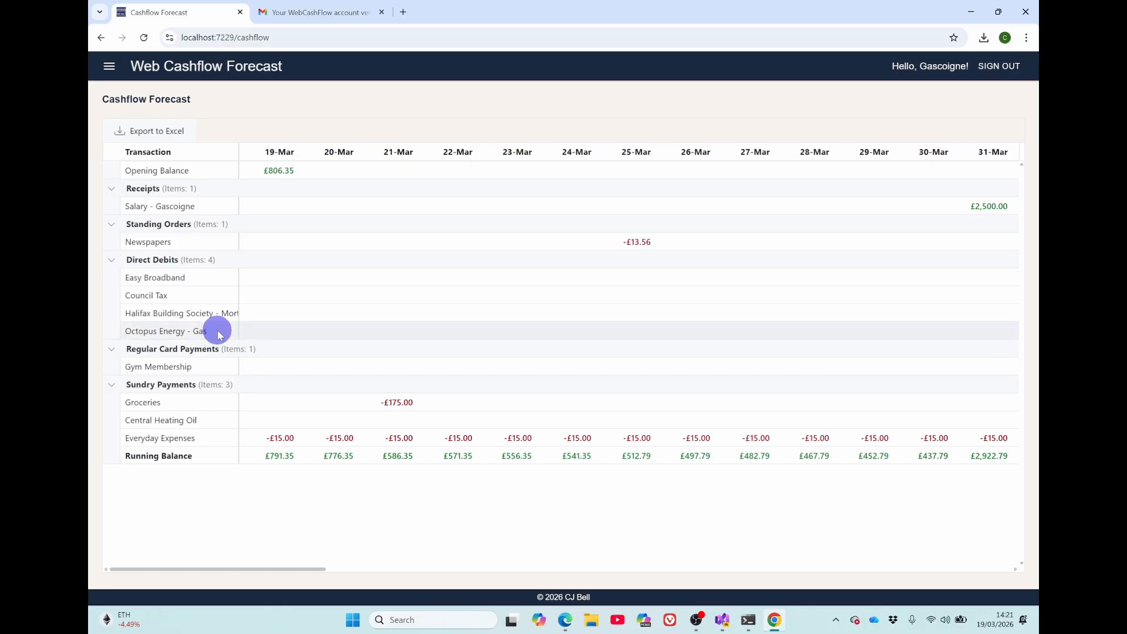
click(109, 68)
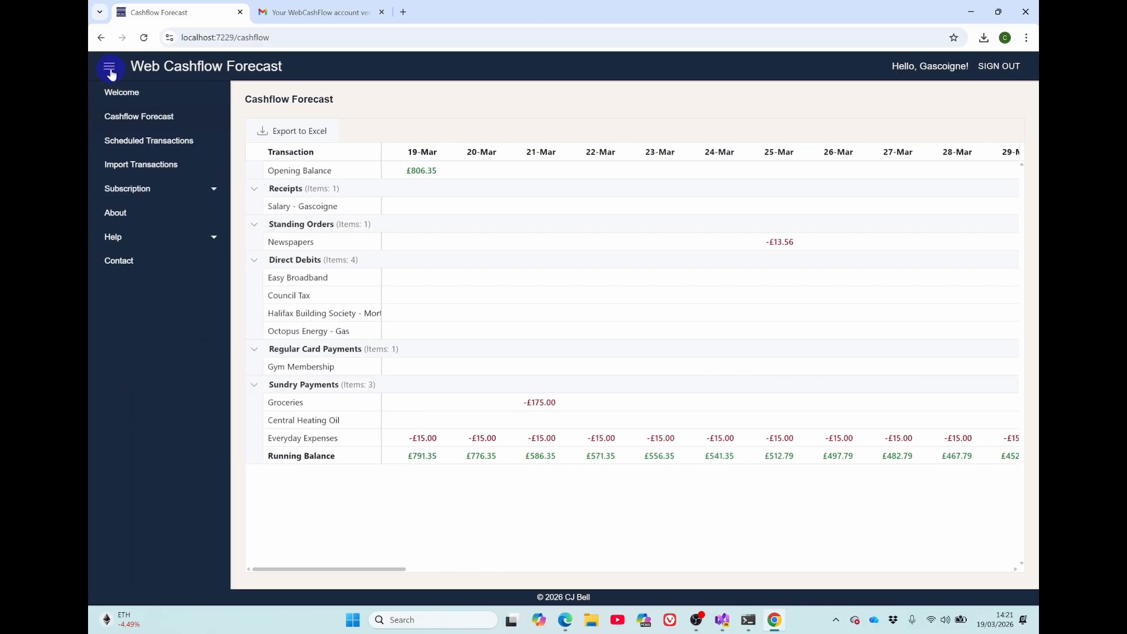